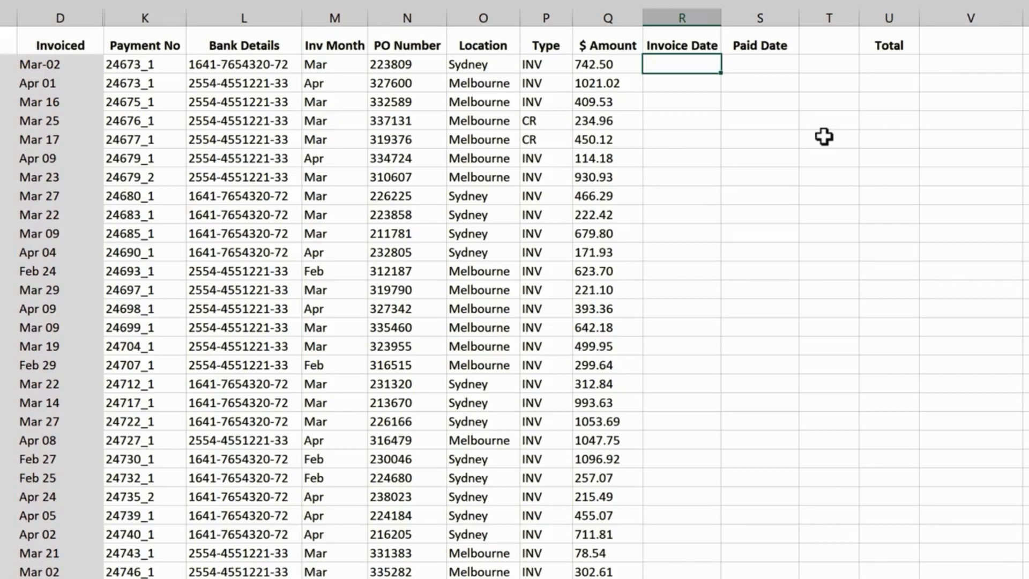
- Enter a SUM formula in V1, beside the Total label, that adds the $ Amount column from Q2 down to its last row
click(953, 49)
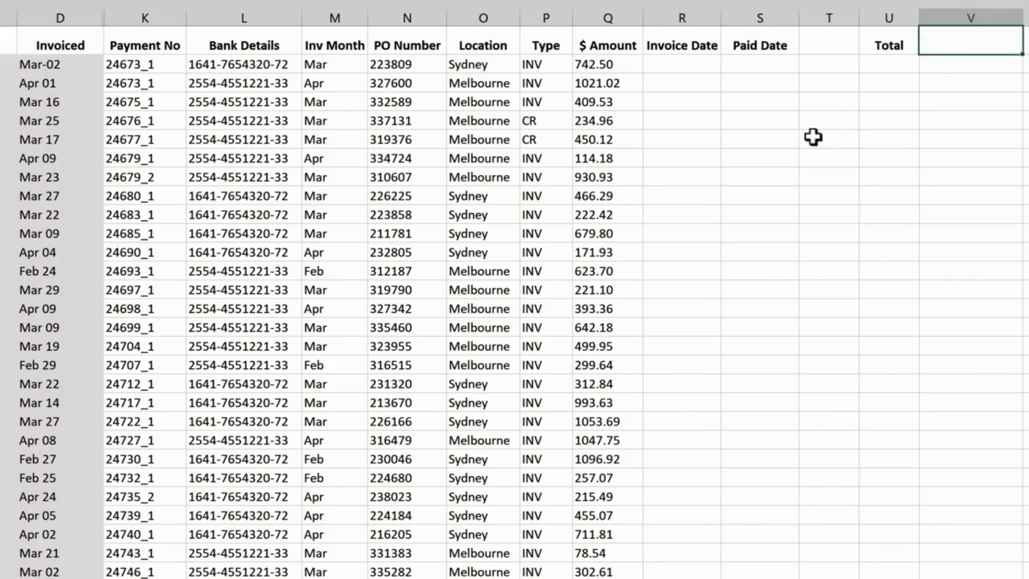
text(=sum)
key(Tab)
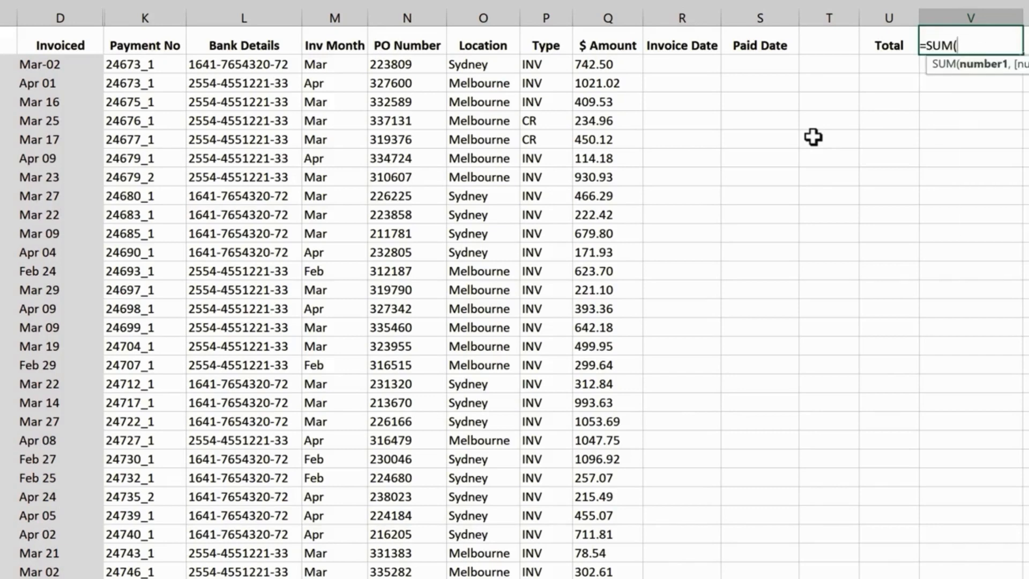
click(624, 67)
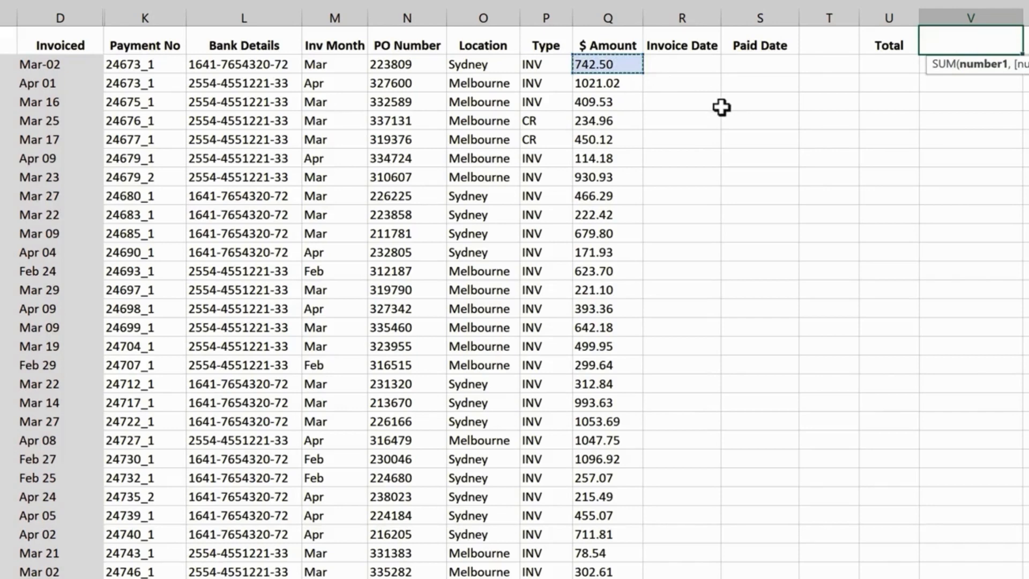
key(ctrl+shift+Down)
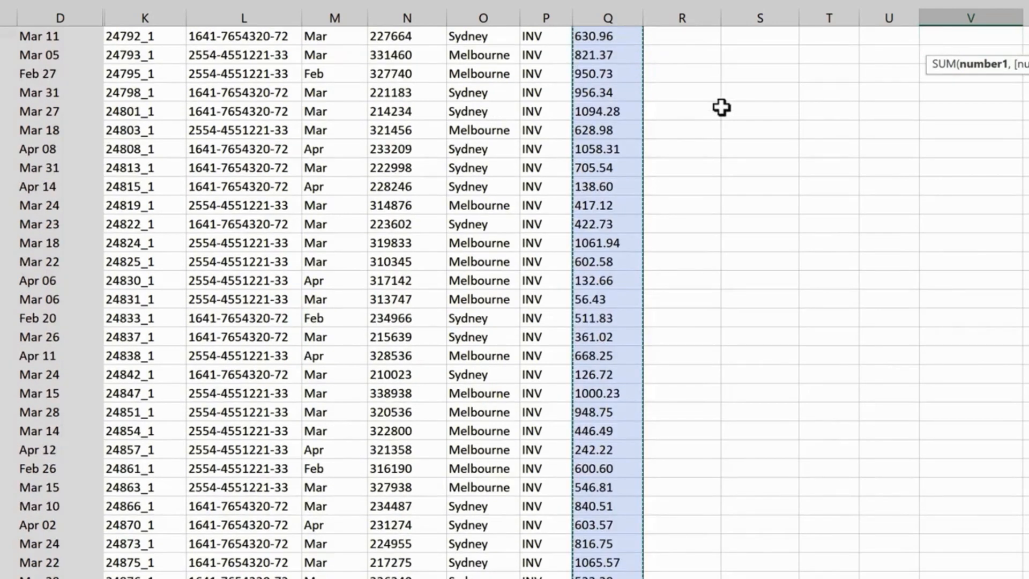
key(Escape)
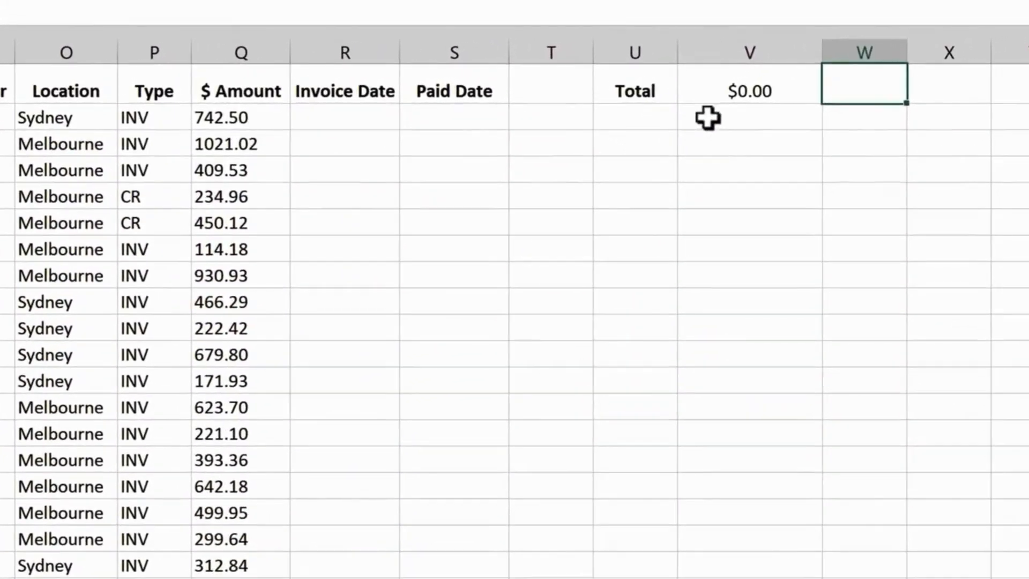
- Try converting the text amount in Q2 to a number with =VALUE(Q2) in V2, and undo the entry
click(708, 118)
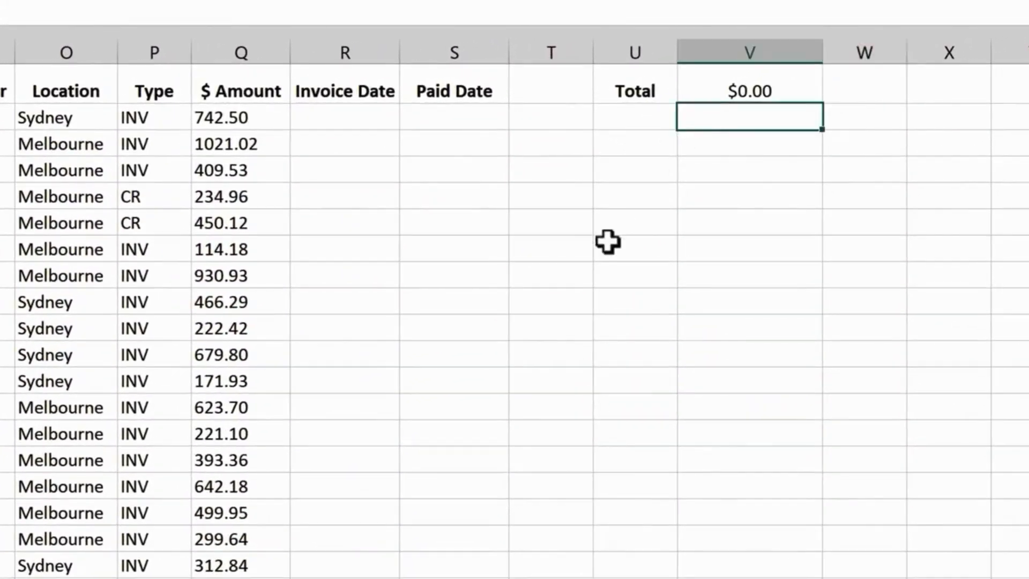
text(=va)
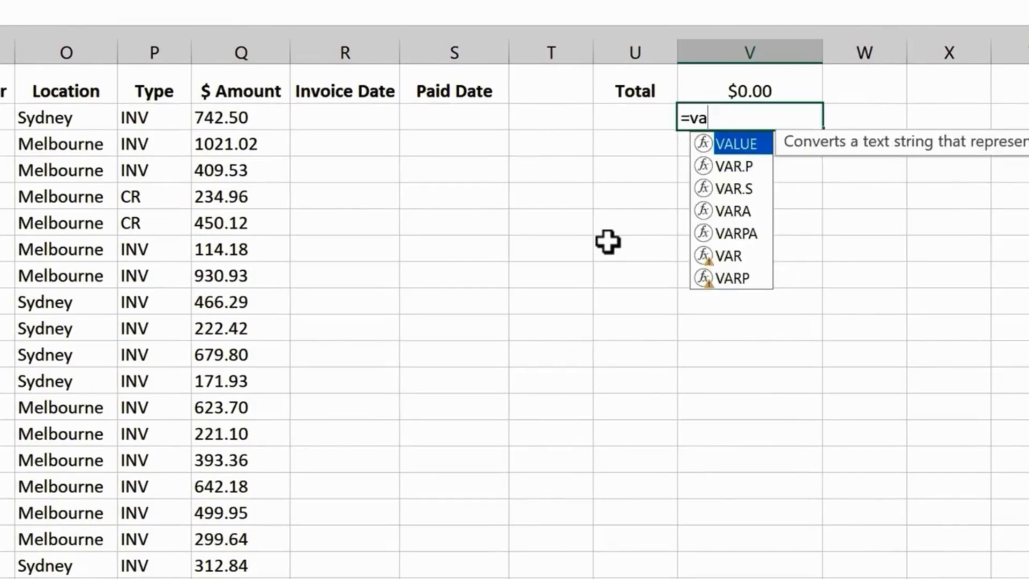
key(Tab)
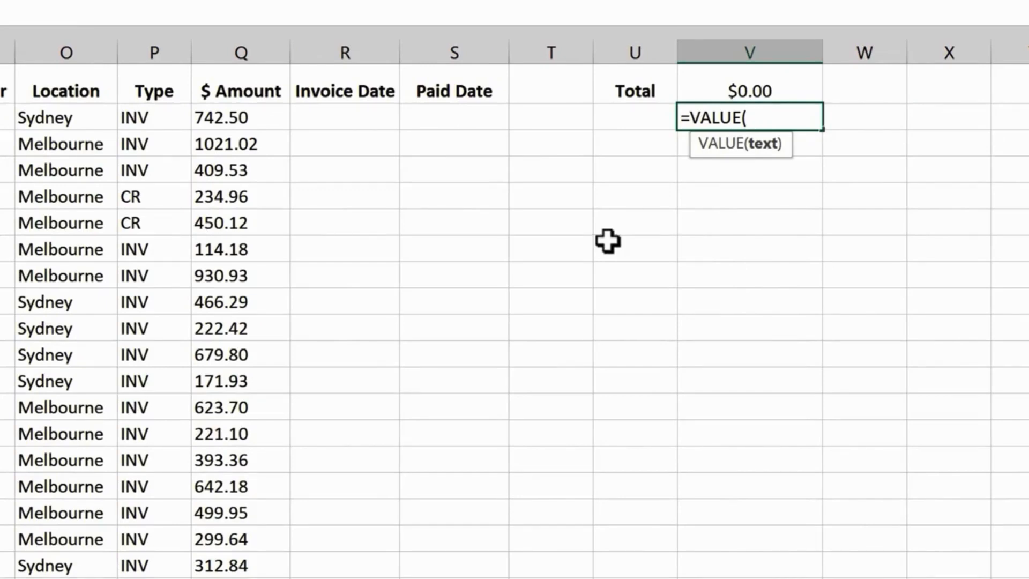
click(267, 114)
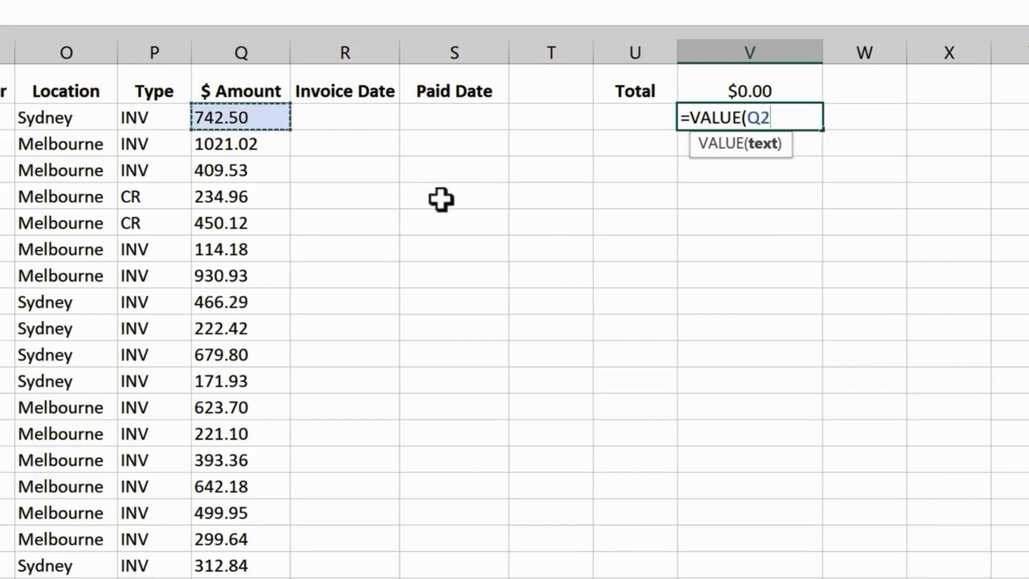
key(Return)
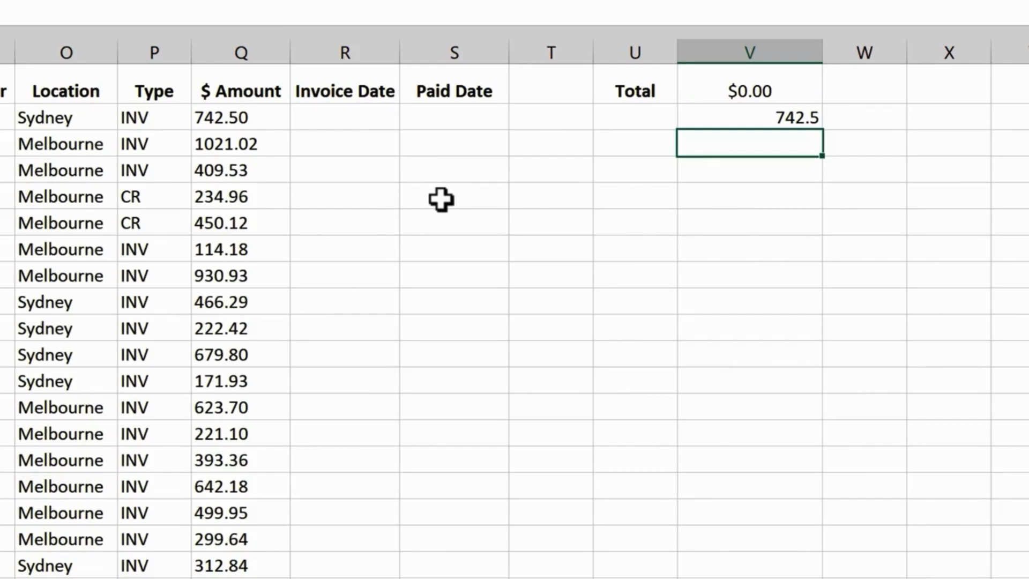
key(ctrl+z)
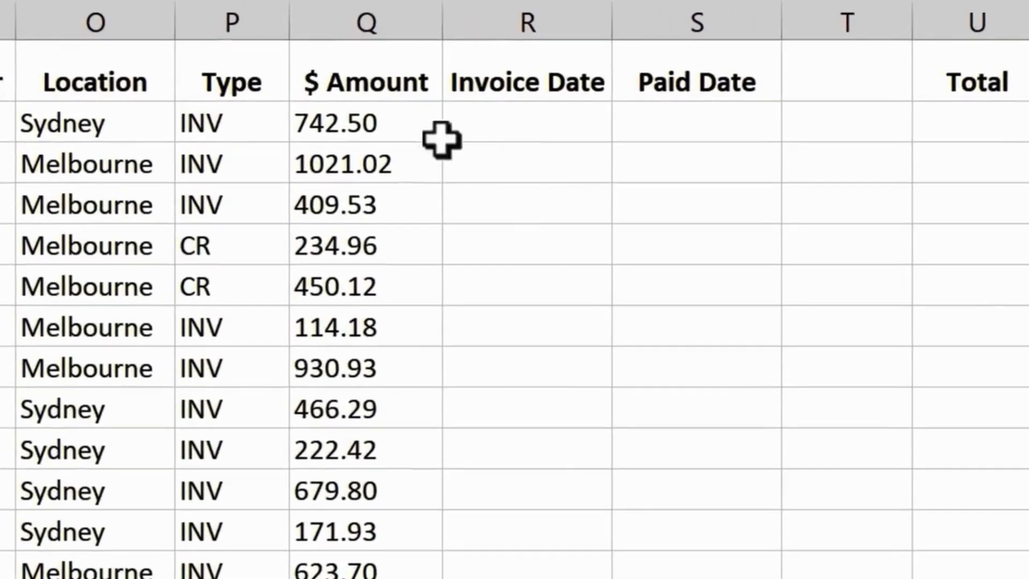
- Wrap the existing nested SUBSTITUTE formula in Q2 in a VALUE function so the amount is numeric
double_click(390, 123)
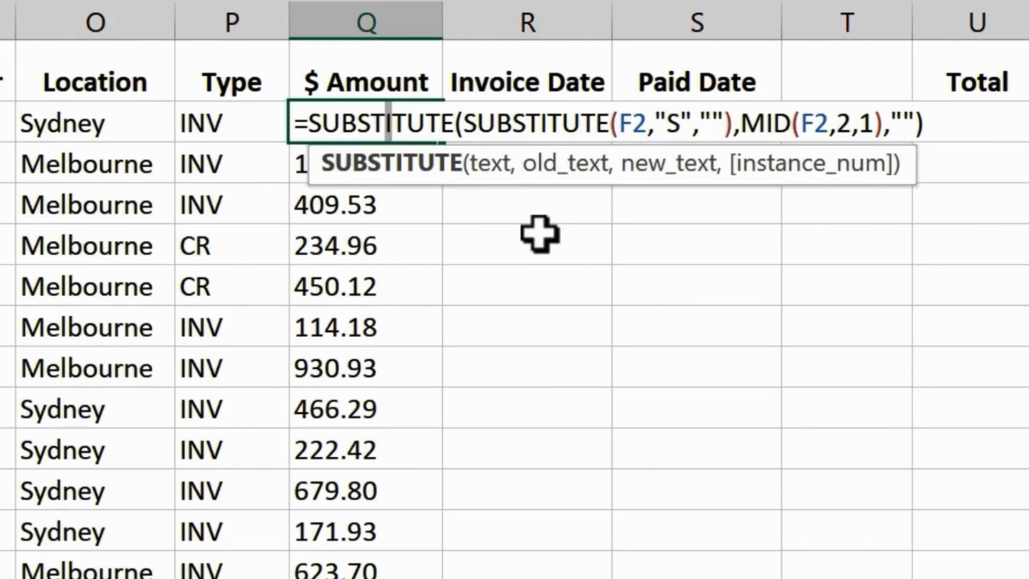
click(317, 121)
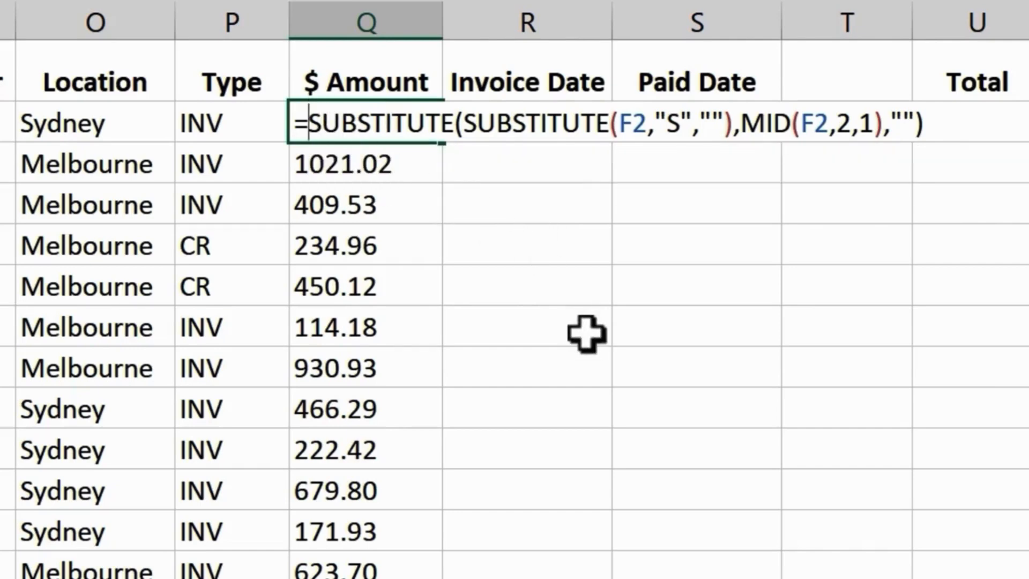
text(va)
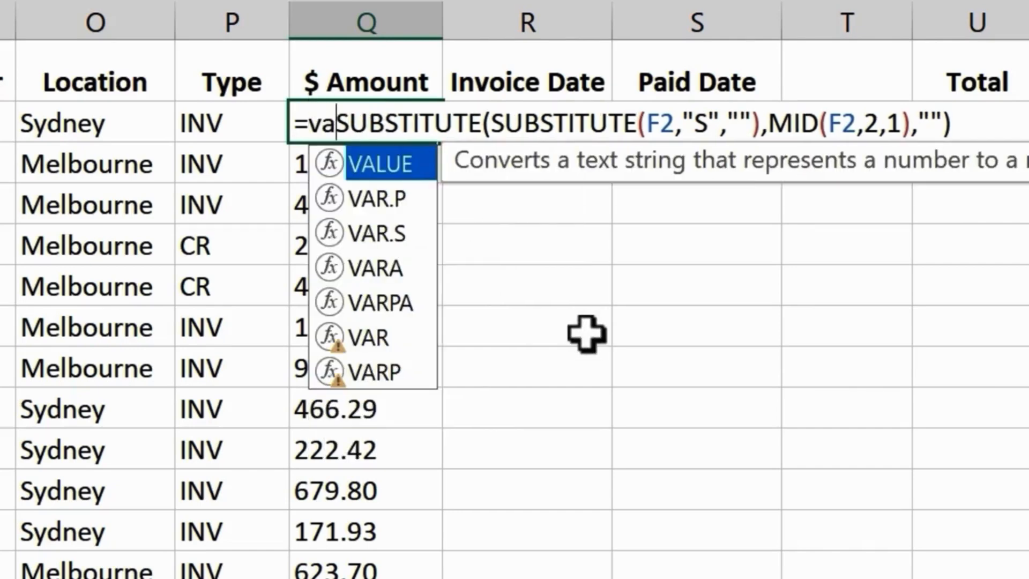
key(Tab)
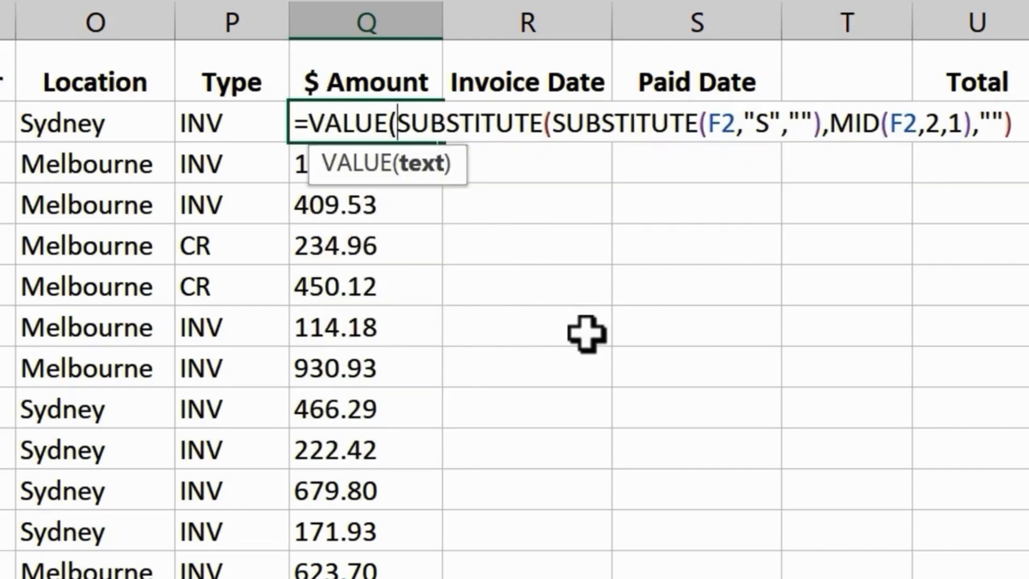
key(End)
text())
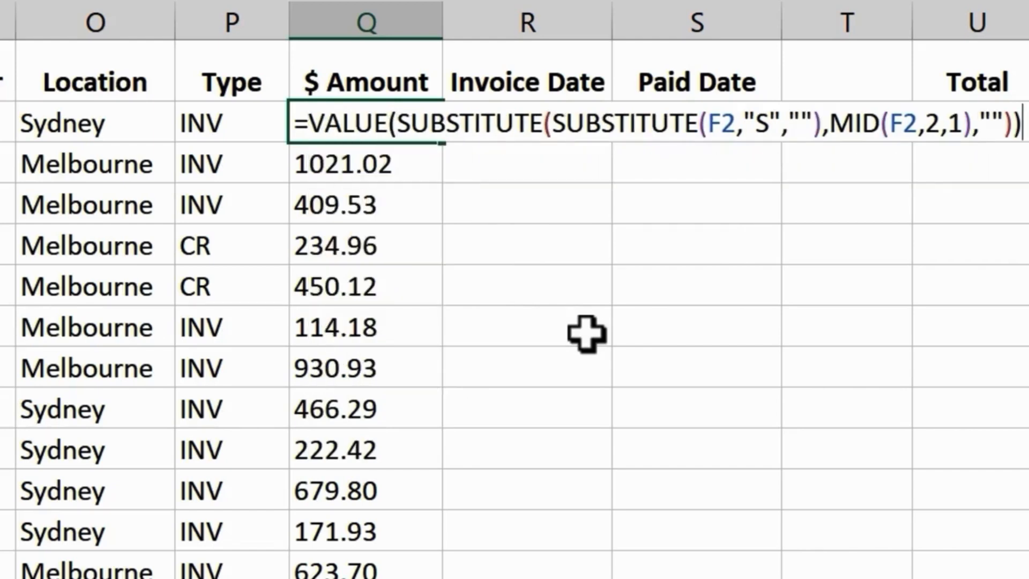
key(ctrl+Return)
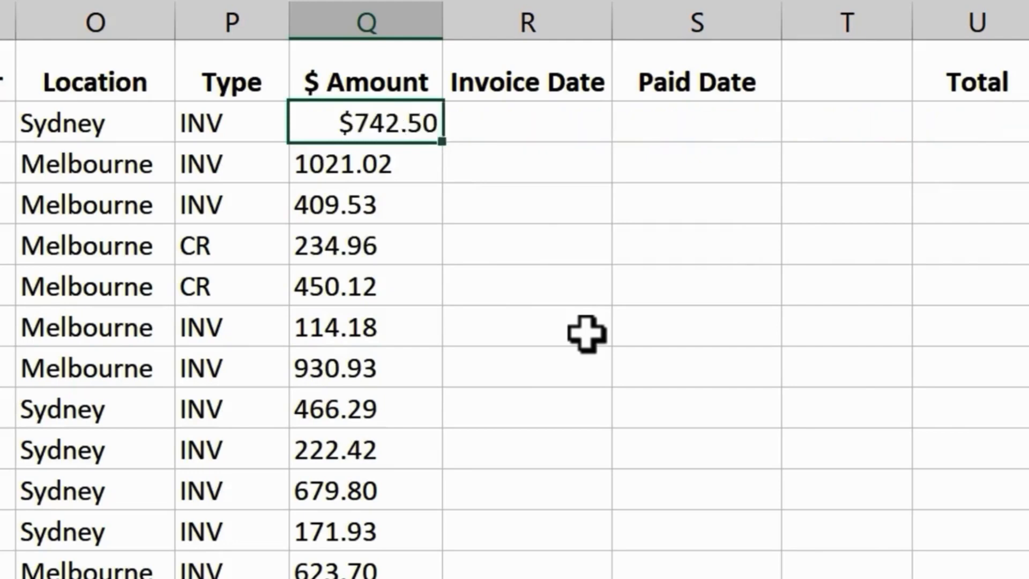
- Copy the Q2 formula down the entire $ Amount column
key(Down)
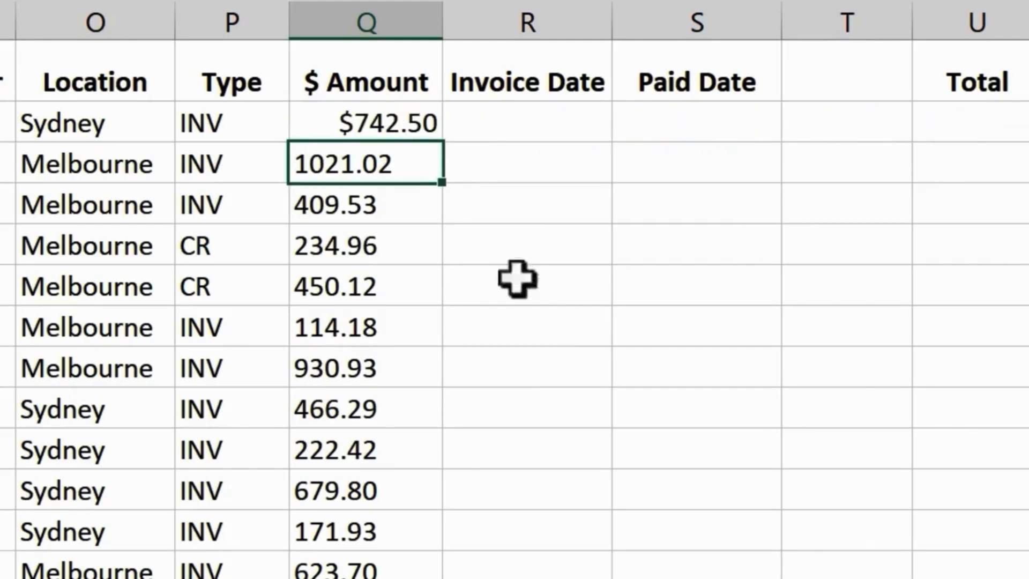
click(418, 125)
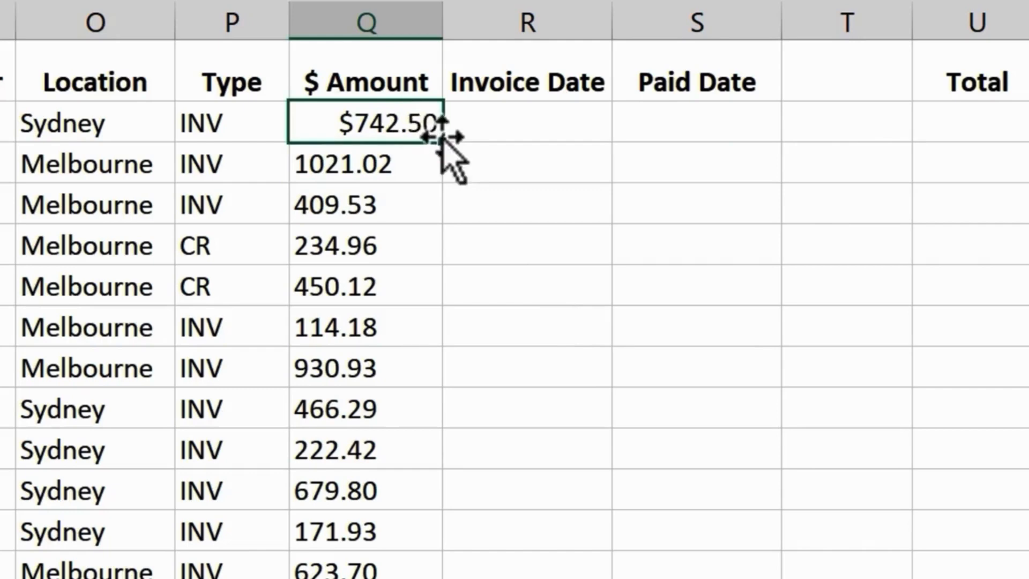
double_click(443, 141)
click(612, 212)
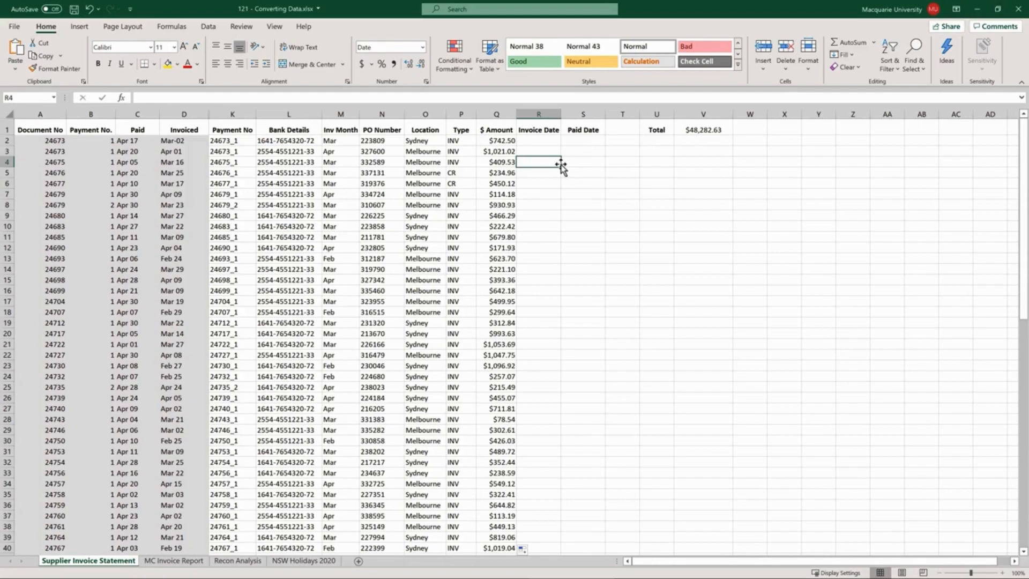
- On the MC Invoice Report sheet, enter =TEXT(D5,"DDDD") in K5, the first Invoice Month cell
click(171, 561)
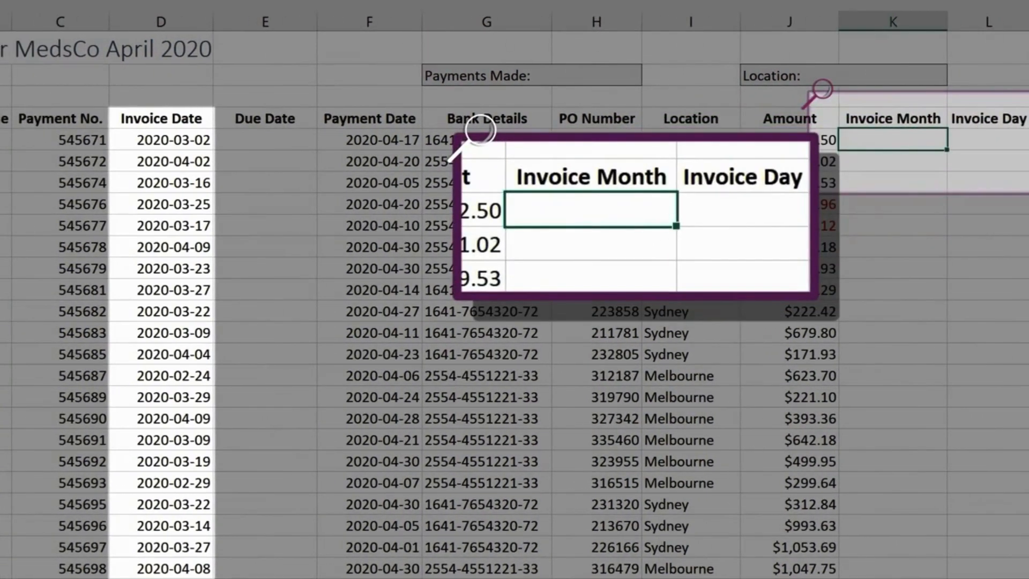
text(=te)
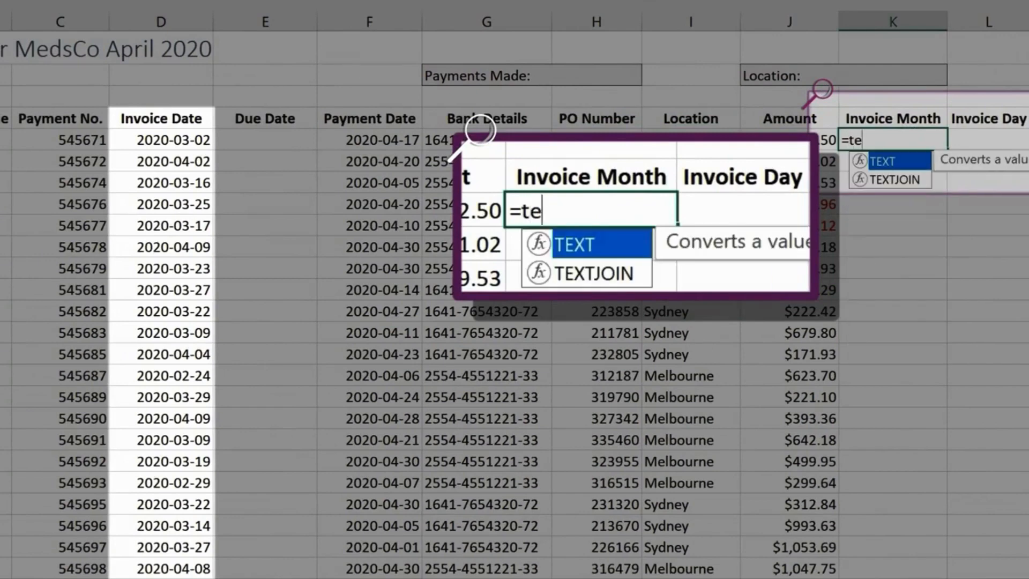
key(Tab)
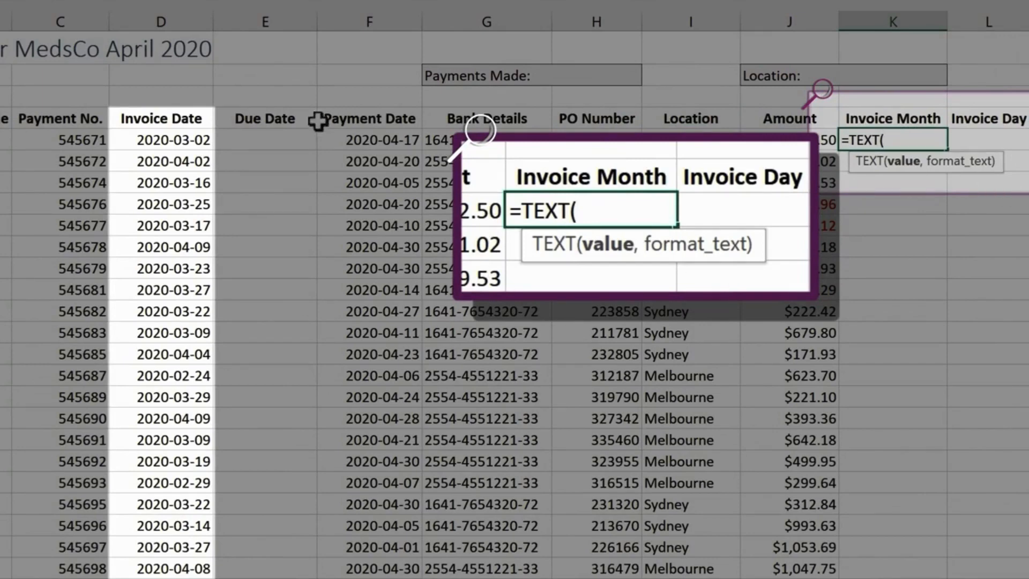
click(191, 140)
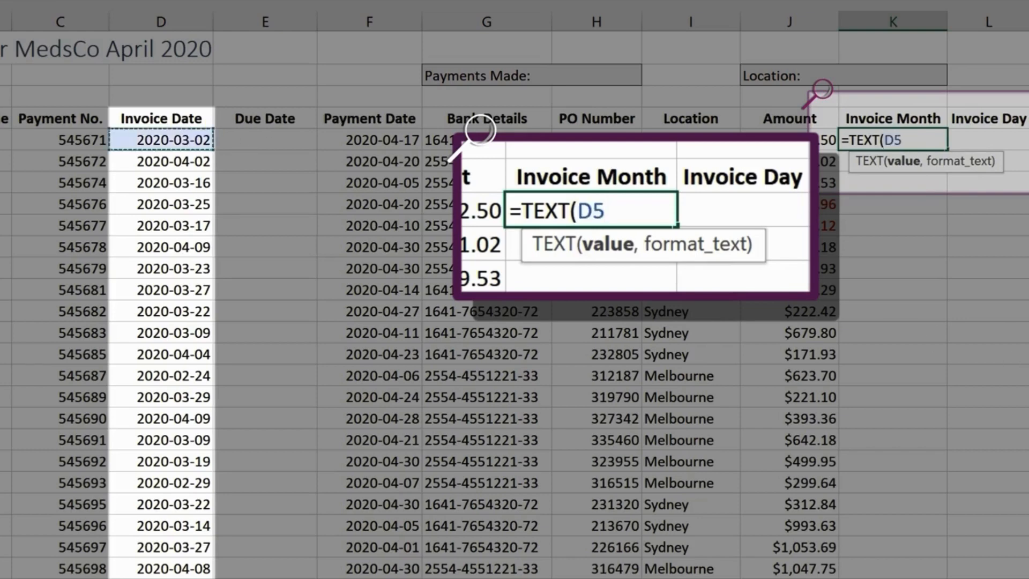
text(,)
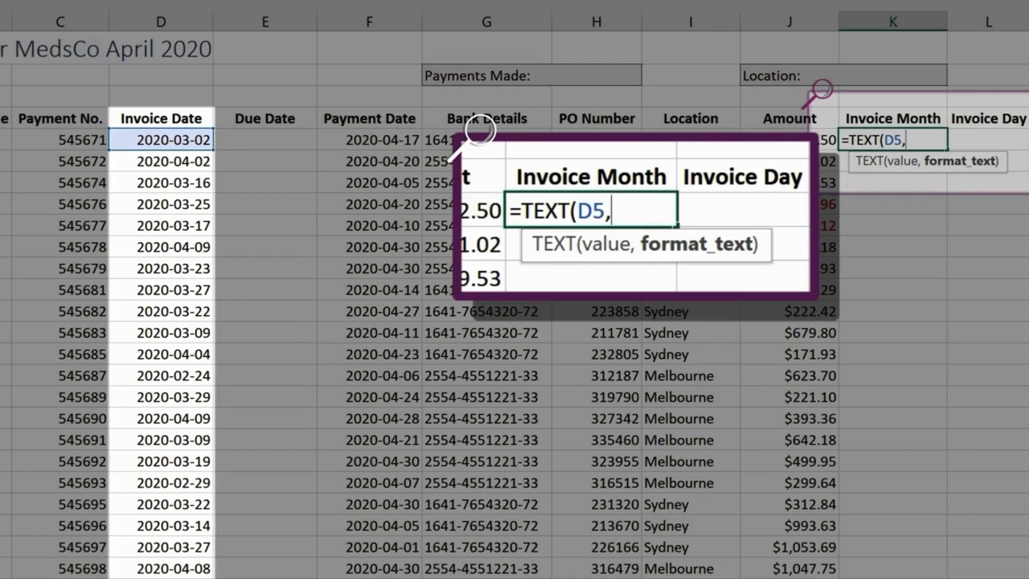
text(")
text(D)
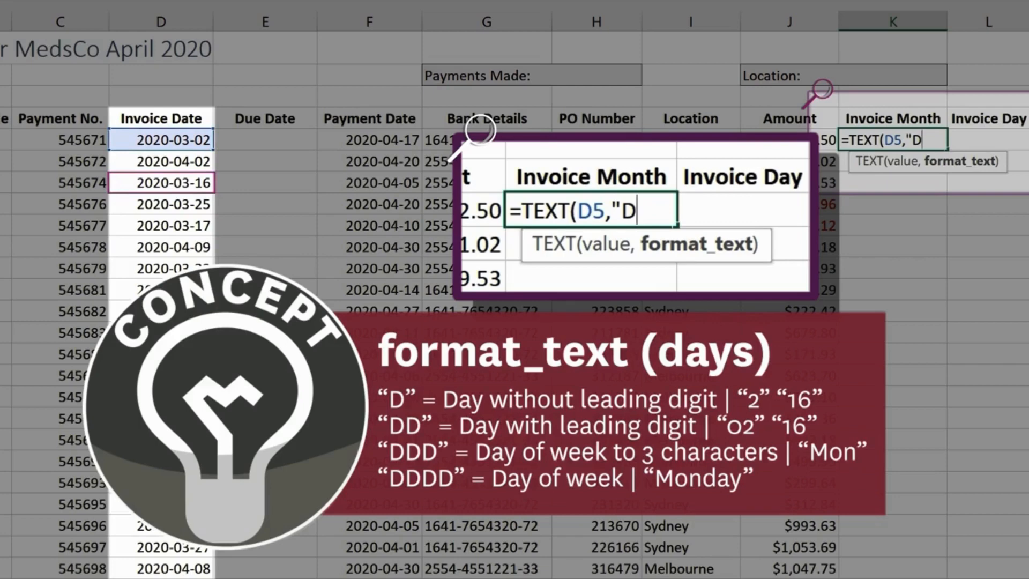
text(D)
text(D)
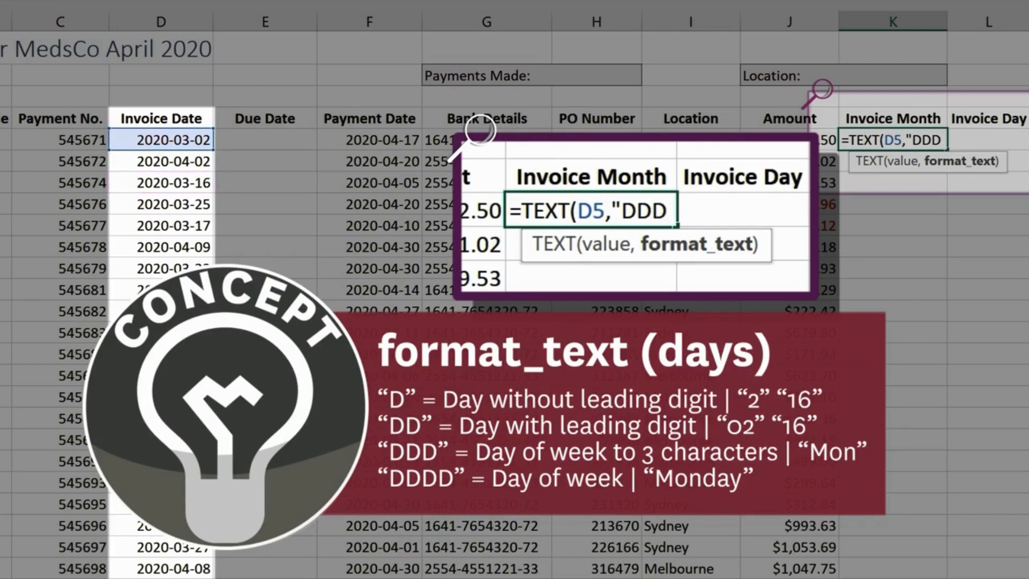
text(D)
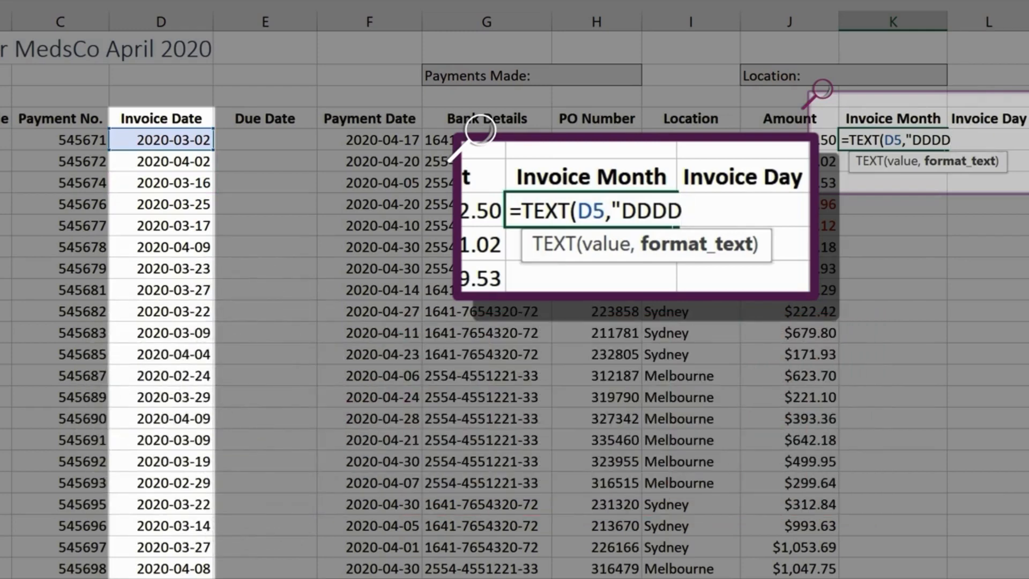
text(")
key(Return)
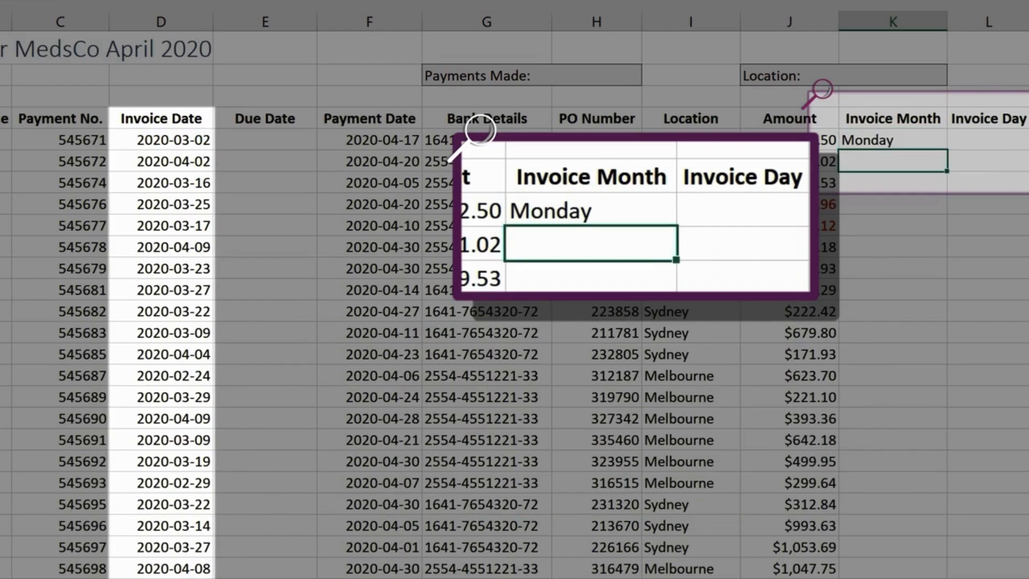
- Change the format text of the TEXT formula in K5 to "MMM"
key(Up)
key(F2)
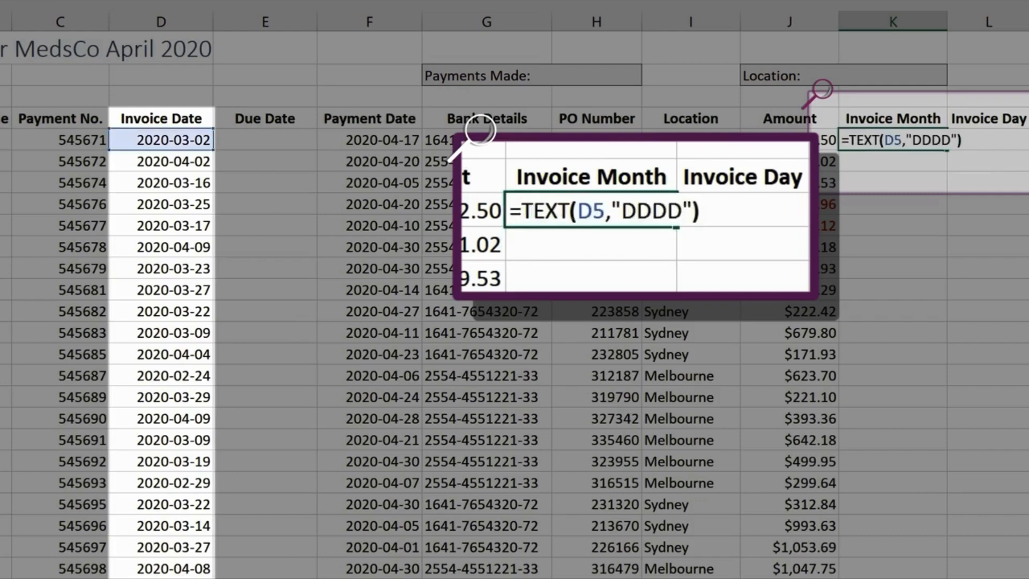
key(Left)
key(Left)
key(ctrl+shift+Left)
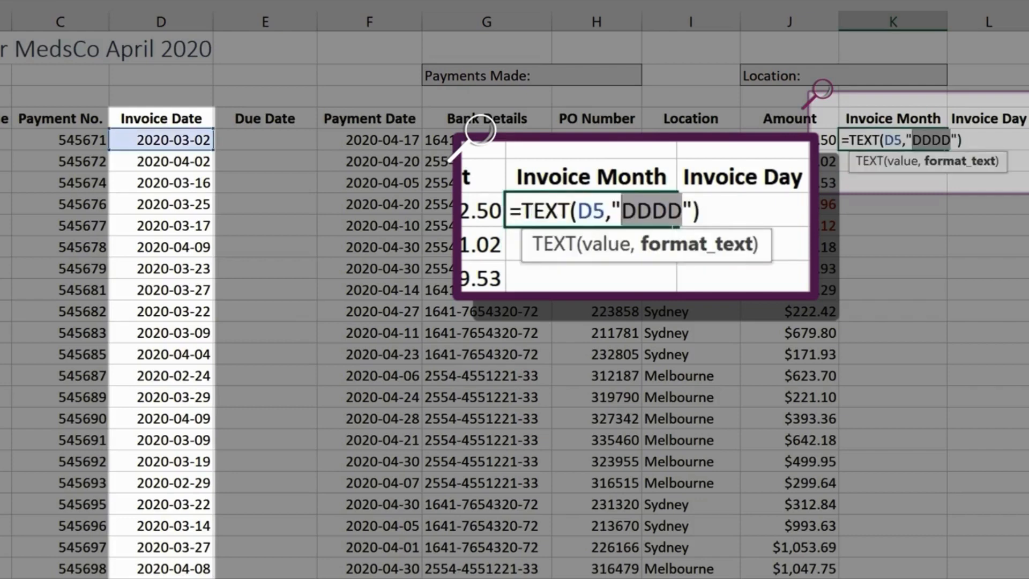
text(MMM)
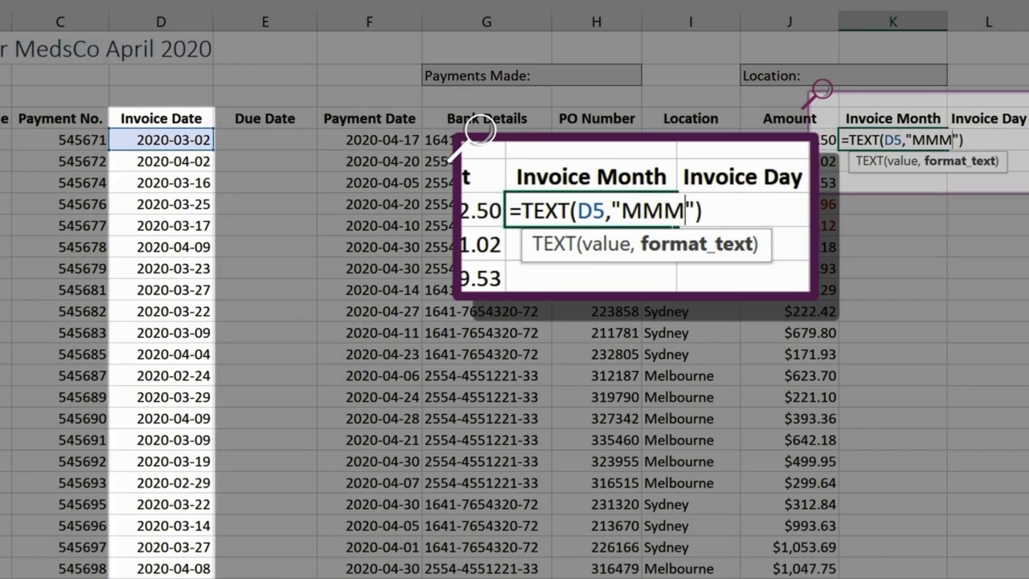
key(Return)
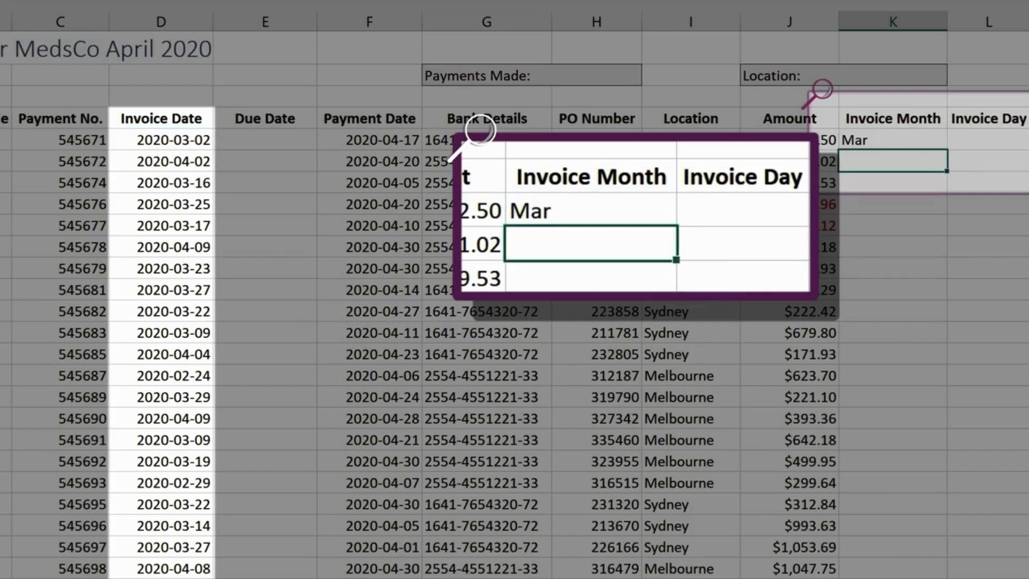
- Fill the K5 formula down the entire Invoice Month column
key(Up)
double_click(946, 150)
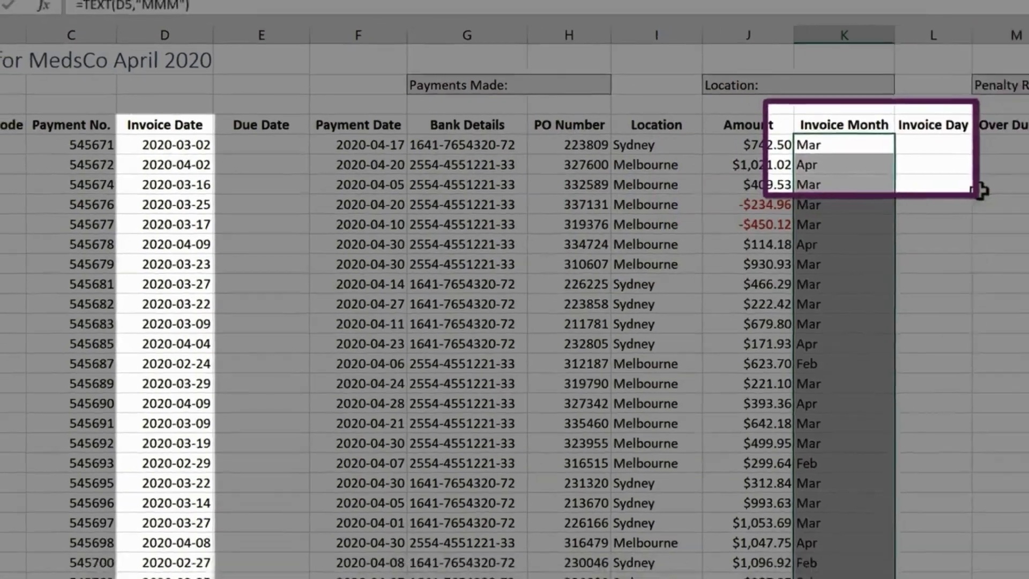
click(982, 191)
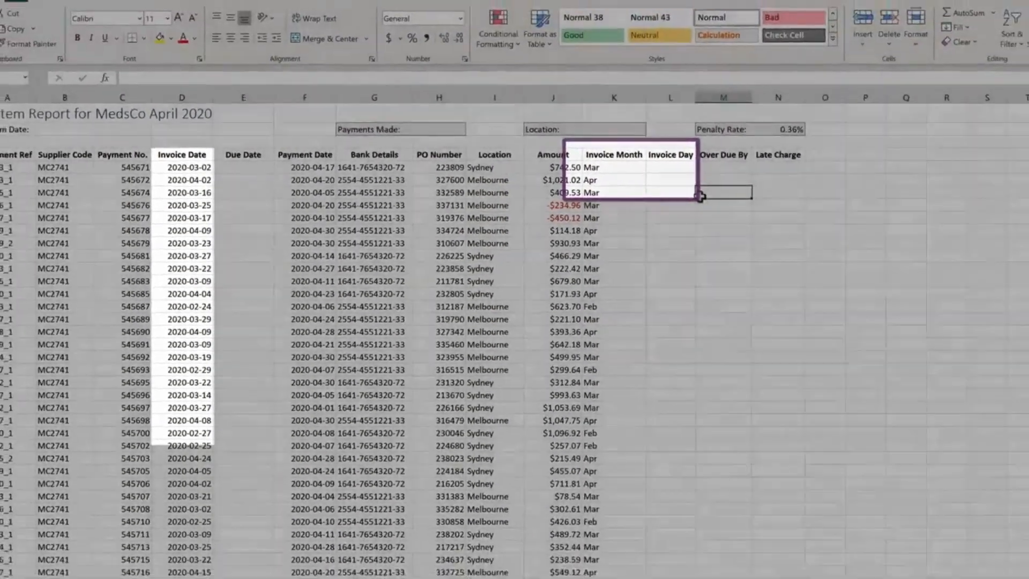